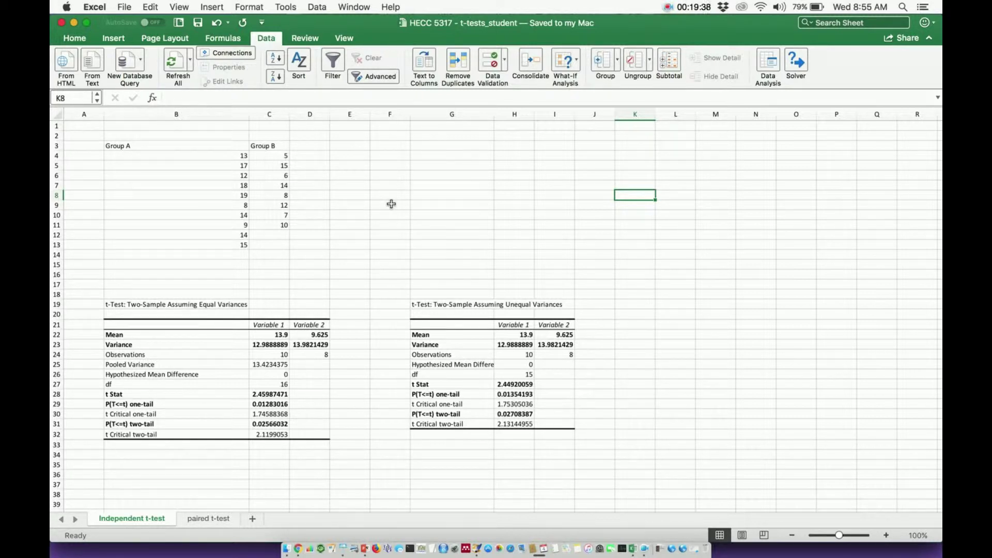
# Select cell G3 as the location for the new F-test output.
pyautogui.click(453, 145)
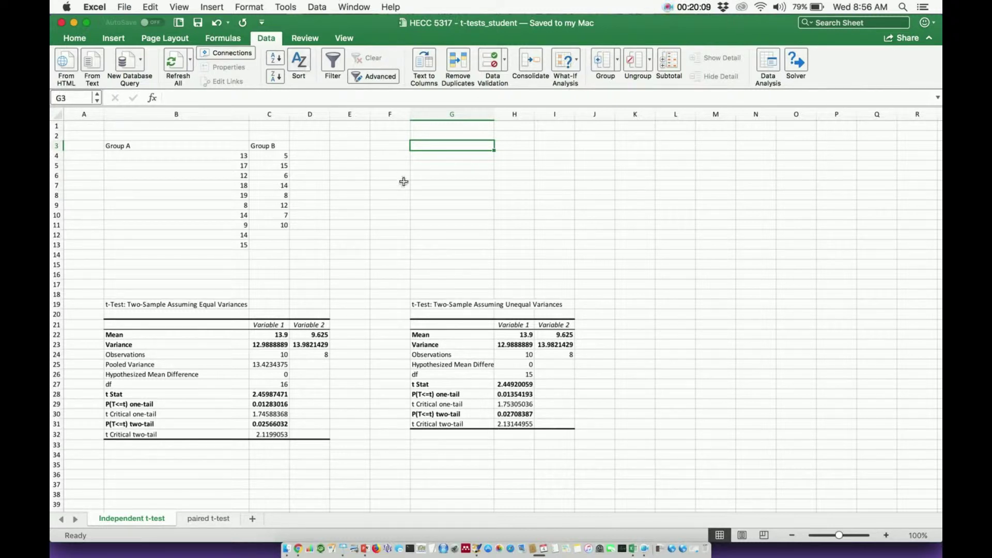
pyautogui.click(395, 148)
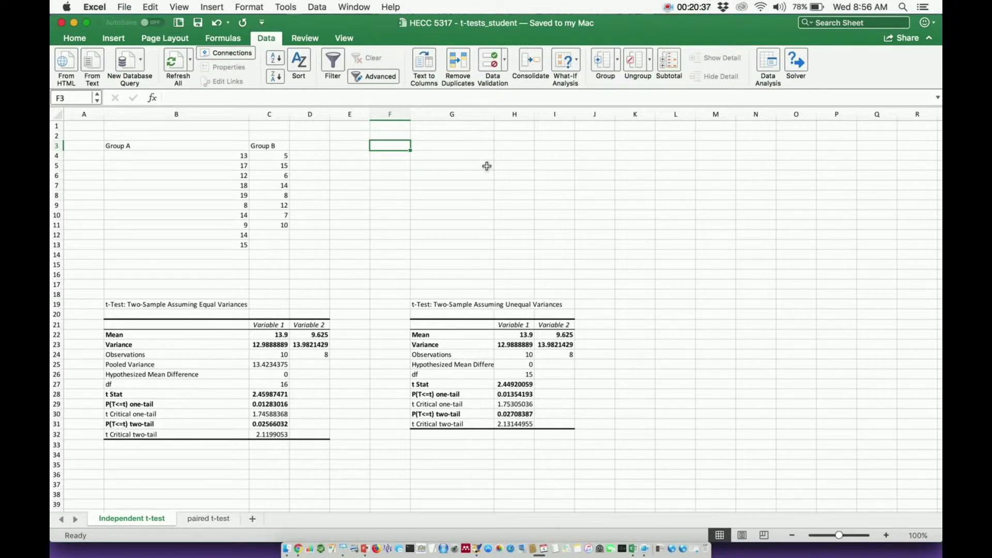
pyautogui.click(447, 148)
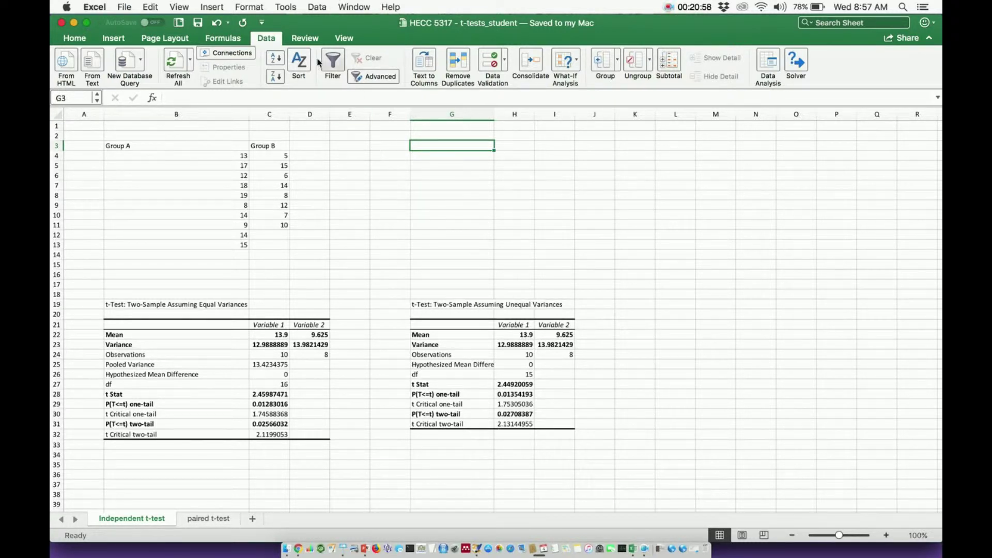
# Launch Data Analysis and choose the F-Test Two-Sample for Variances tool.
pyautogui.click(268, 41)
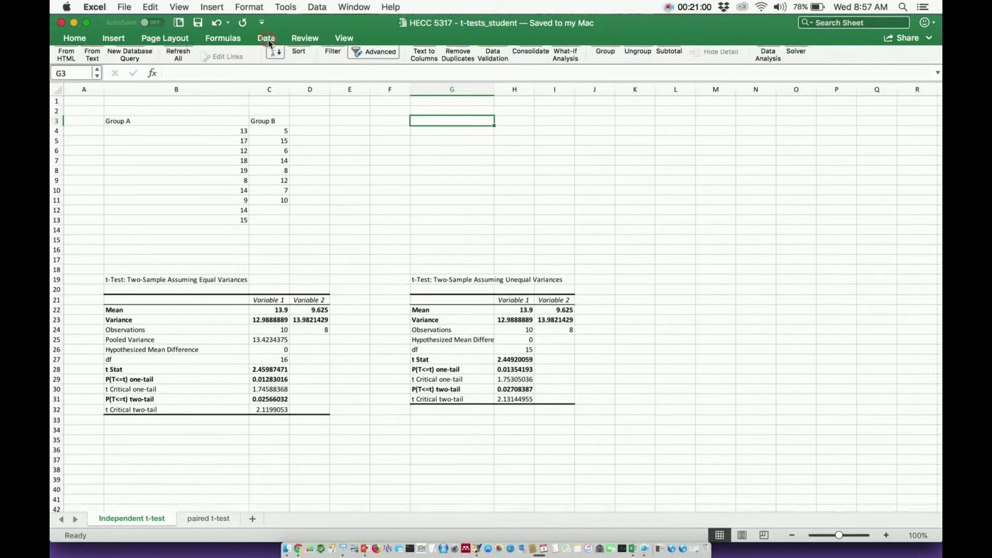
pyautogui.click(270, 42)
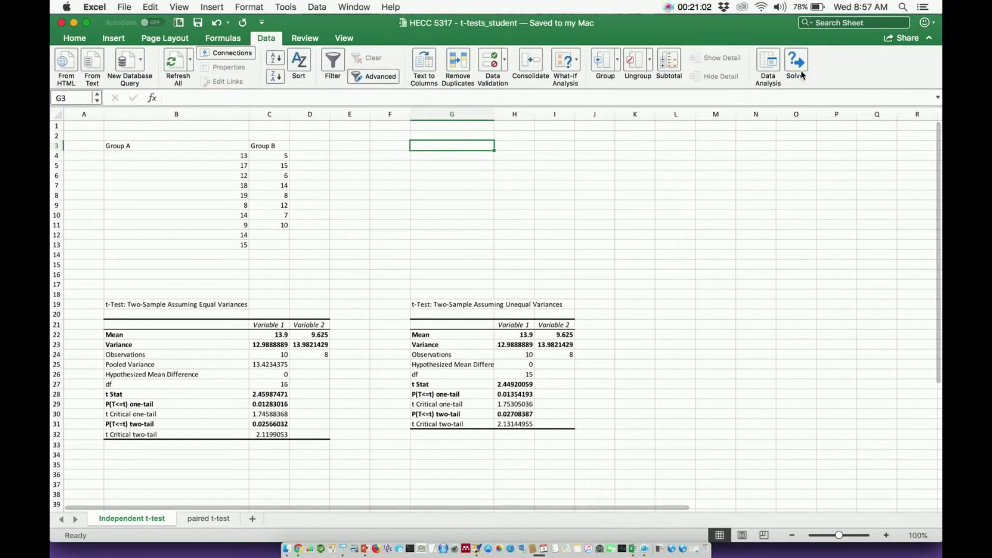
pyautogui.click(770, 61)
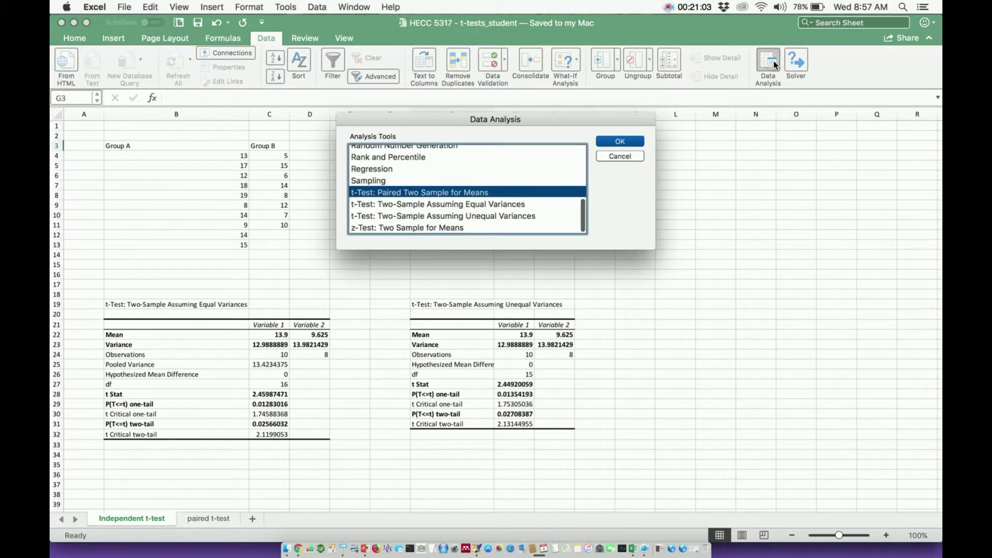
pyautogui.click(488, 185)
pyautogui.press('Up')
pyautogui.press('Up')
pyautogui.press('Up')
pyautogui.press('Up')
pyautogui.press('Up')
pyautogui.press('Up')
pyautogui.press('Up')
pyautogui.press('Up')
pyautogui.press('Up')
pyautogui.press('Up')
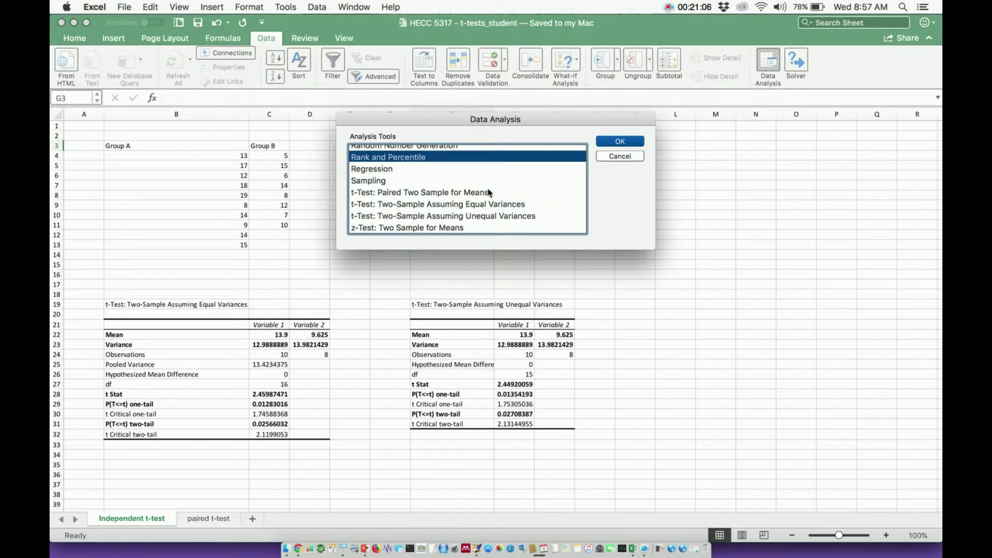
pyautogui.press('Down')
pyautogui.press('Down')
pyautogui.press('Down')
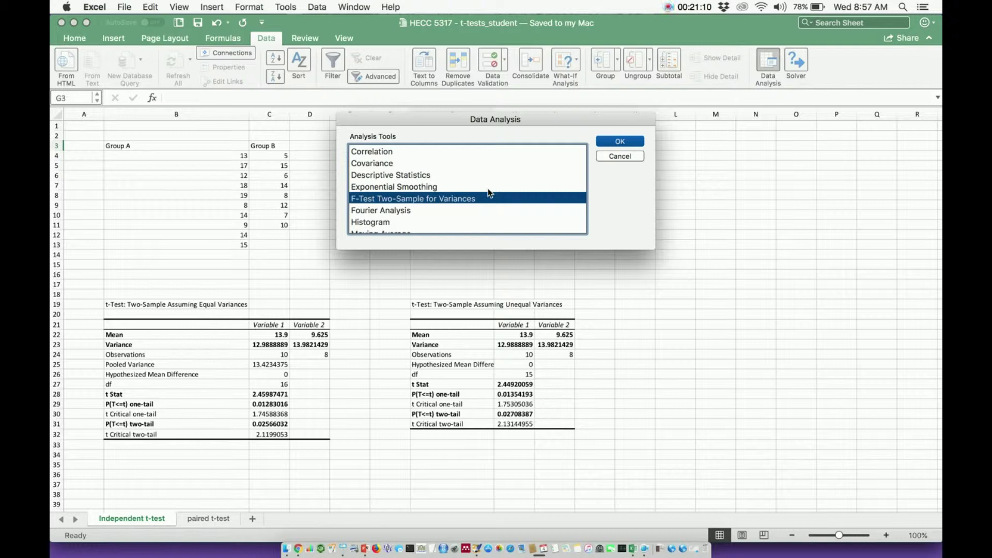
pyautogui.click(620, 142)
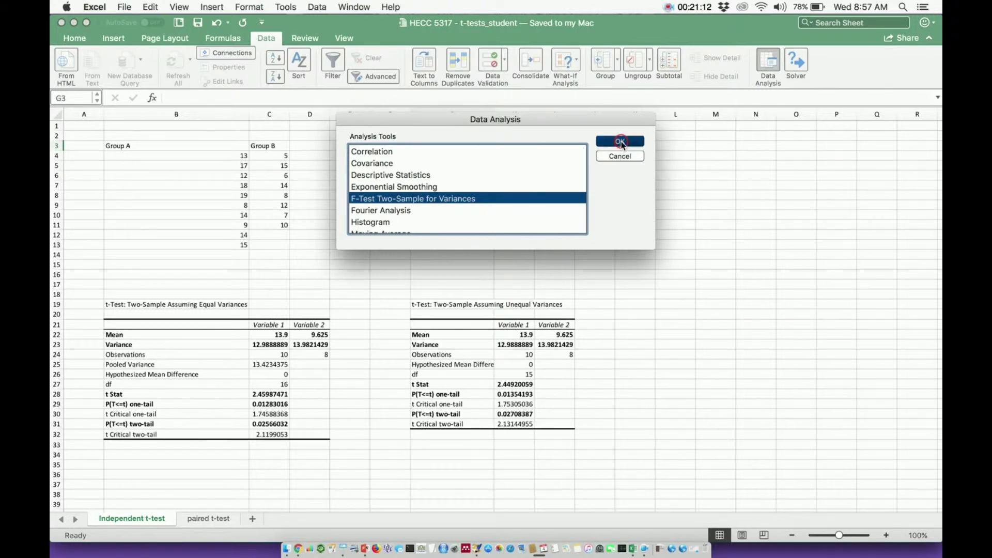
# Set Variable 1 Range to Group A B4:B13 and Variable 2 Range to Group B C4:C11.
pyautogui.click(546, 137)
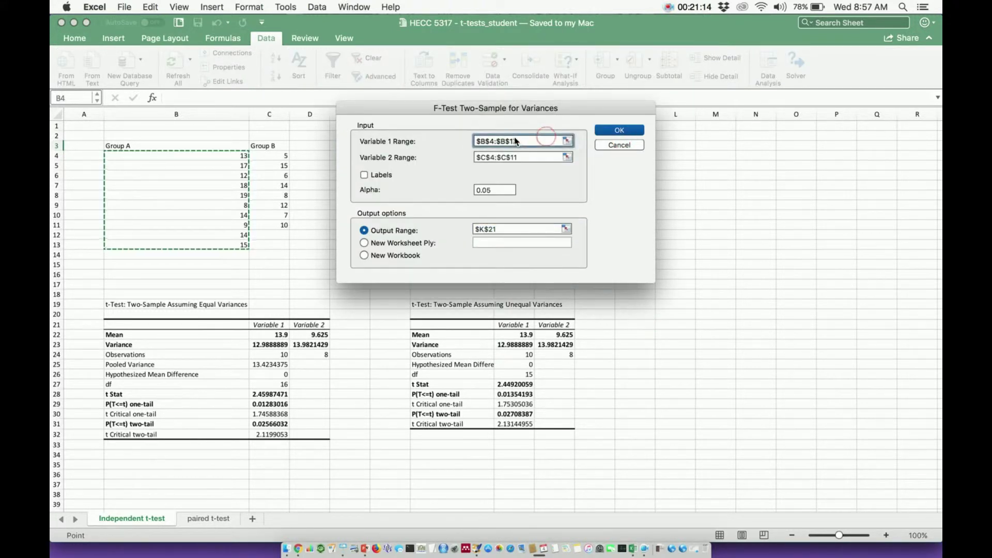
pyautogui.doubleClick(515, 141)
pyautogui.press('BackSpace')
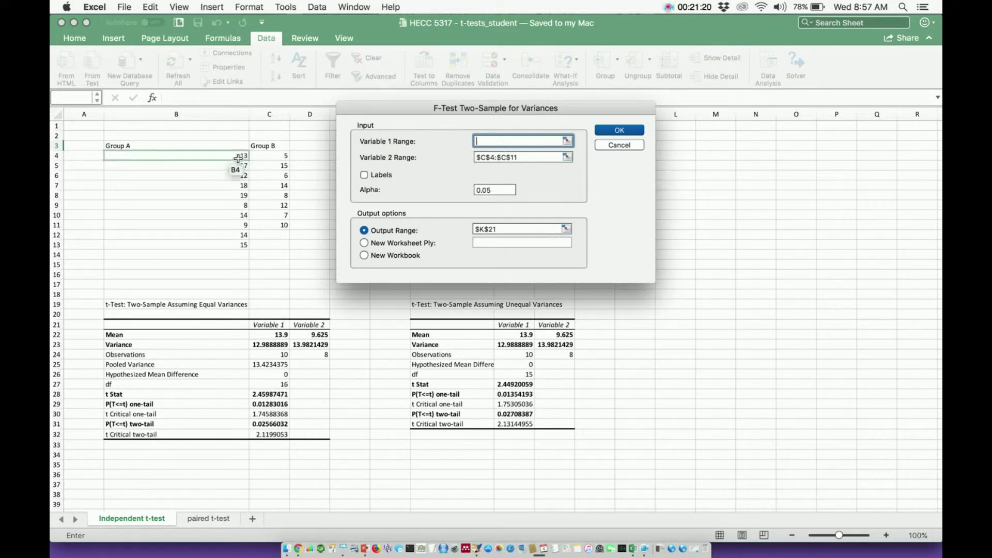
pyautogui.moveTo(238, 157); pyautogui.dragTo(233, 245)
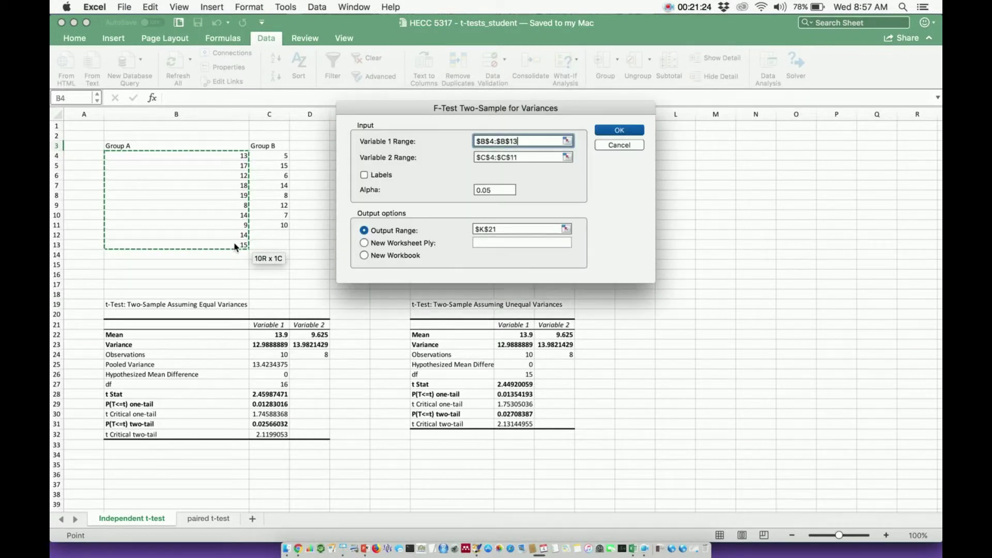
pyautogui.click(530, 157)
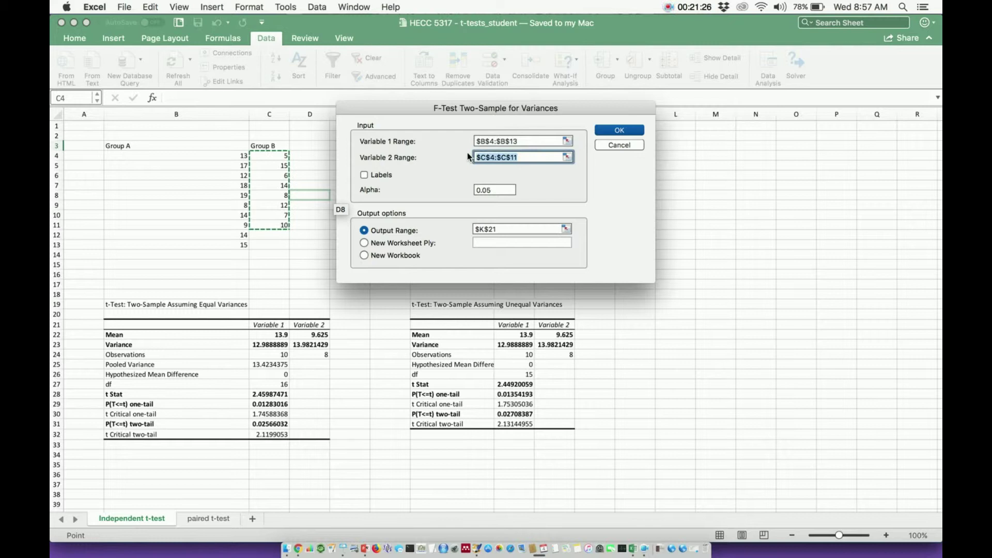
pyautogui.press('BackSpace')
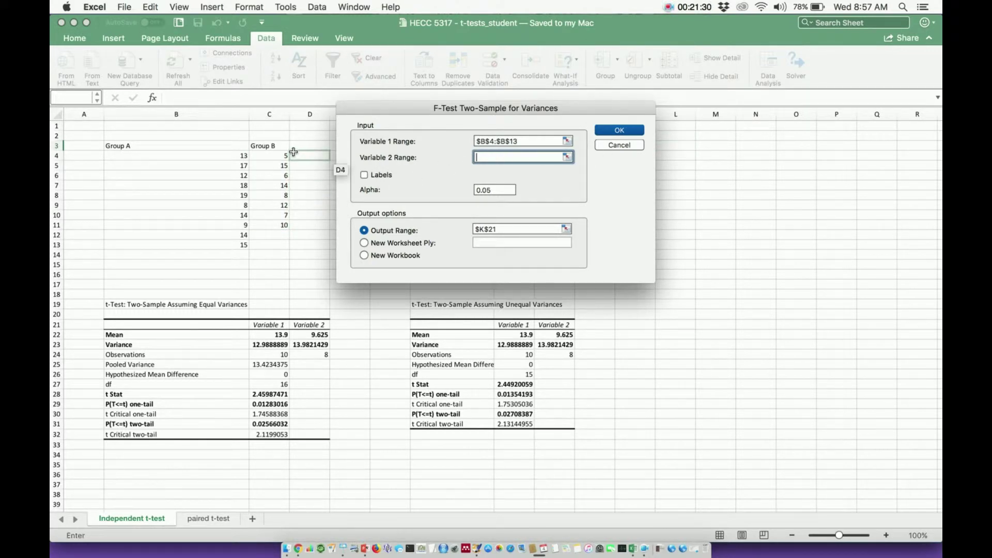
pyautogui.moveTo(285, 155); pyautogui.dragTo(286, 229)
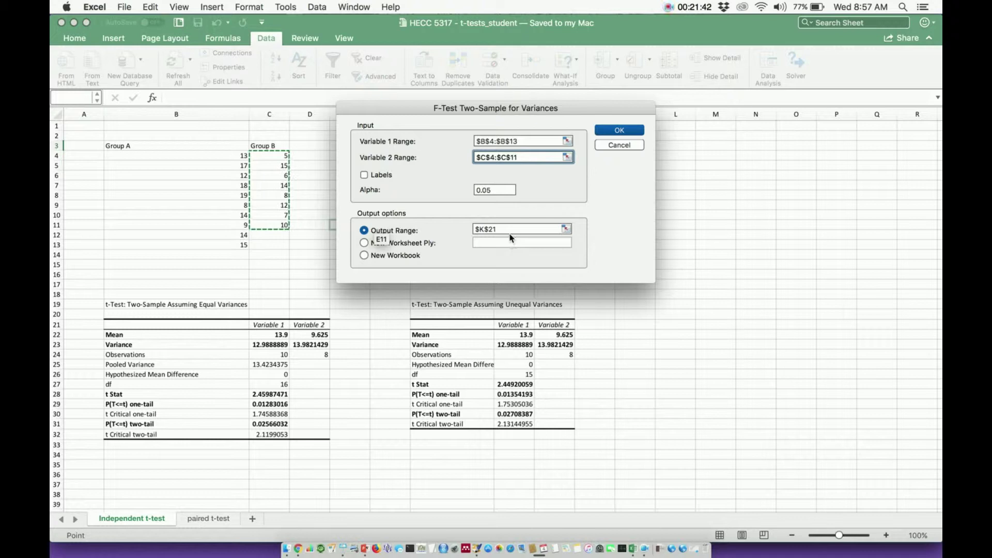
# Change the F-test output range from K21 to cell G3.
pyautogui.moveTo(510, 107); pyautogui.dragTo(751, 107)
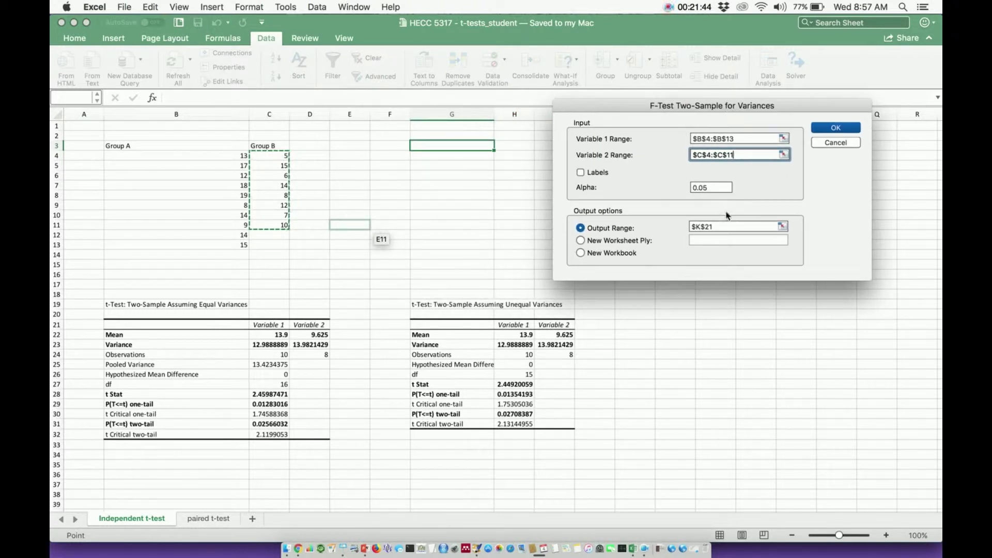
pyautogui.click(716, 230)
pyautogui.press('BackSpace')
pyautogui.press('BackSpace')
pyautogui.press('BackSpace')
pyautogui.press('BackSpace')
pyautogui.press('BackSpace')
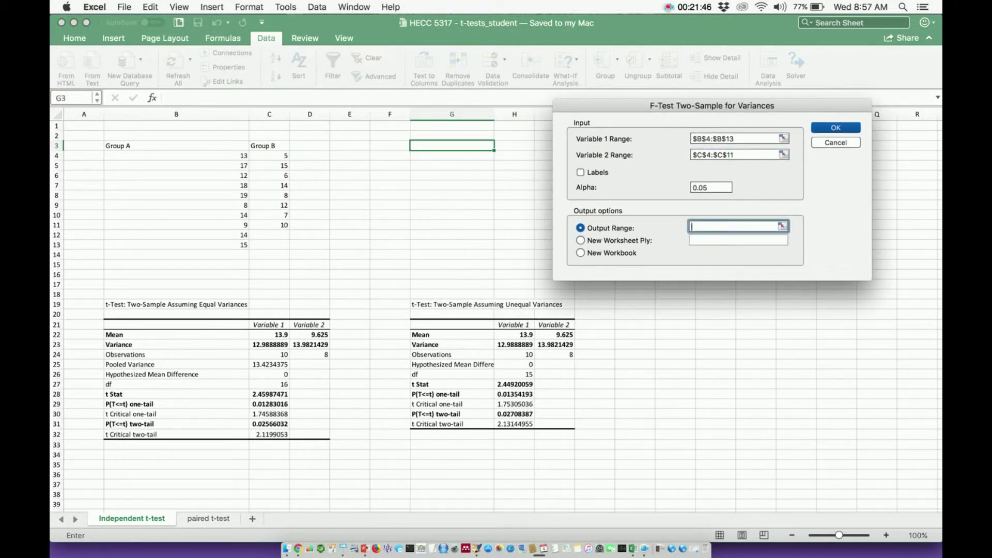
pyautogui.click(437, 145)
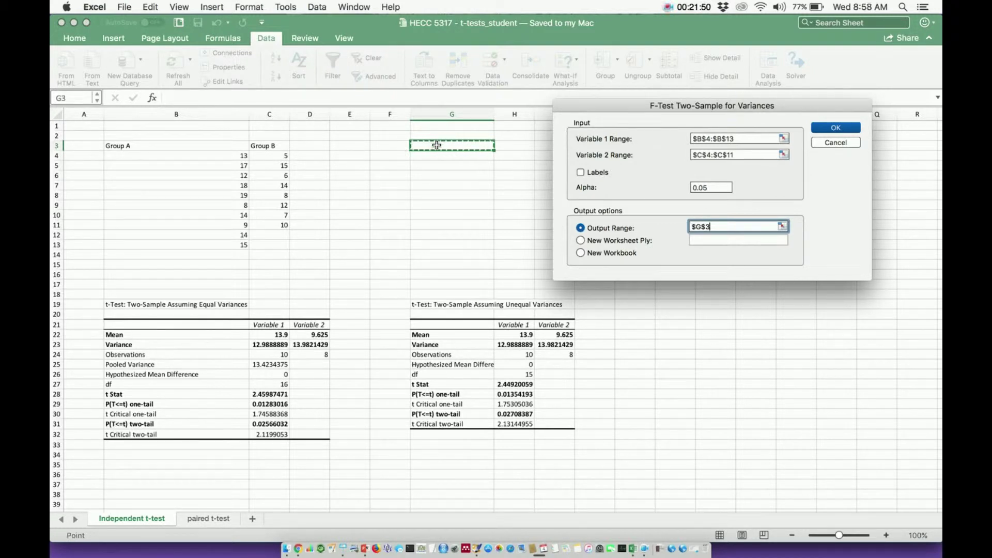
# Generate the F-test table at G3 and select its Mean and Variance rows.
pyautogui.click(835, 128)
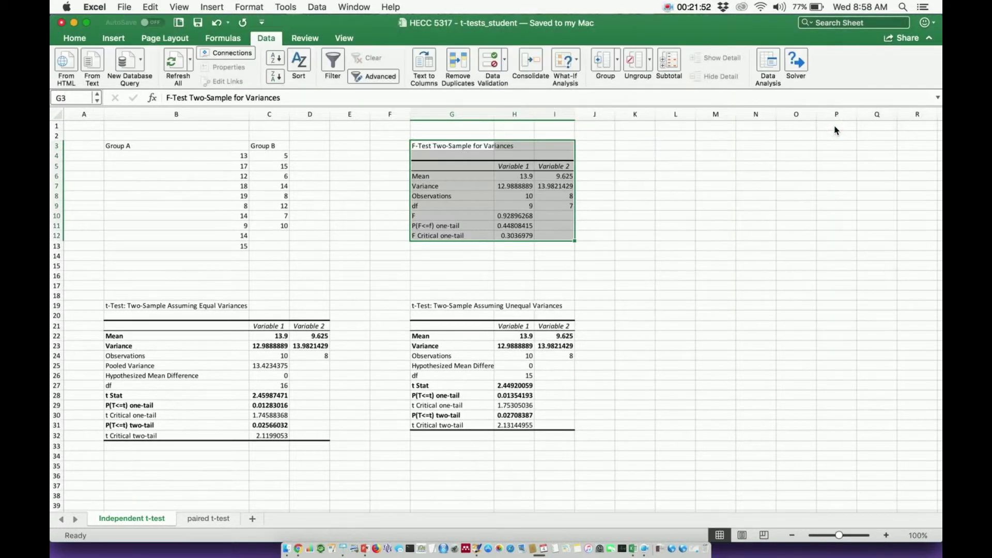
pyautogui.click(624, 165)
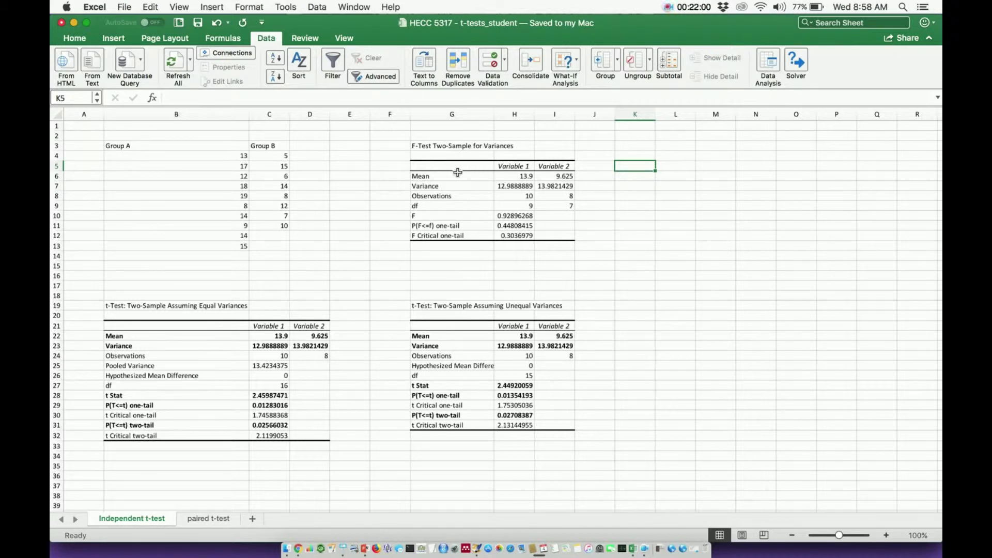
pyautogui.click(525, 177)
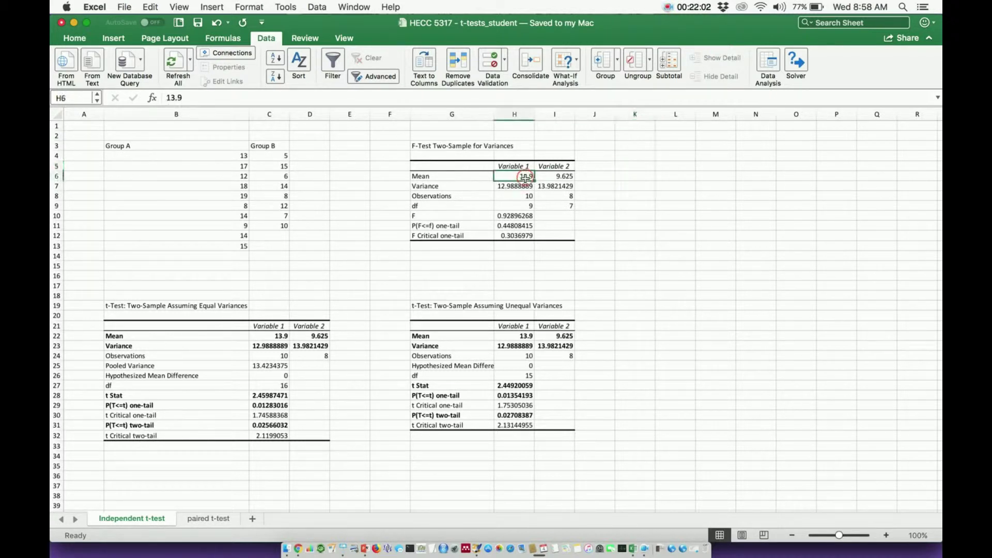
pyautogui.hotkey('shift', 'Right')
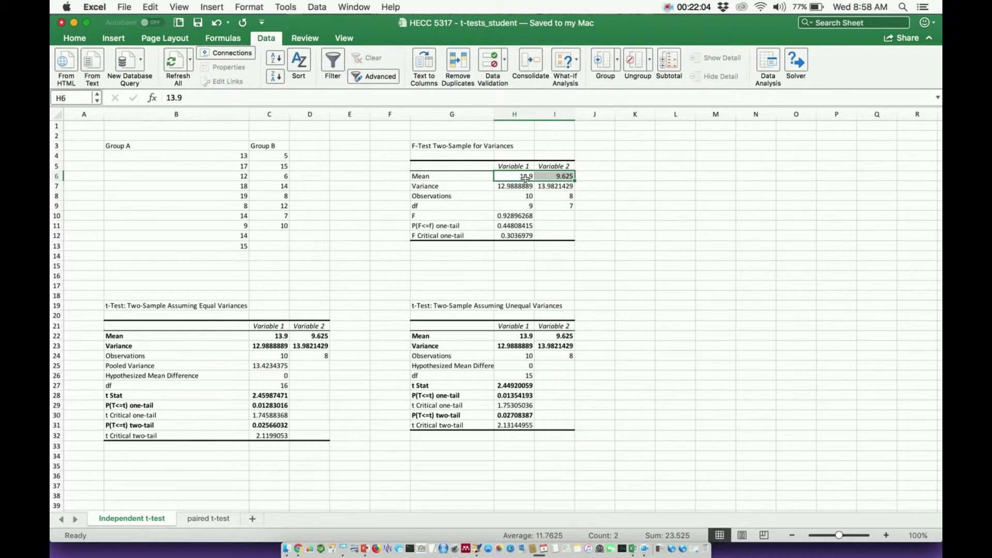
pyautogui.press('Down')
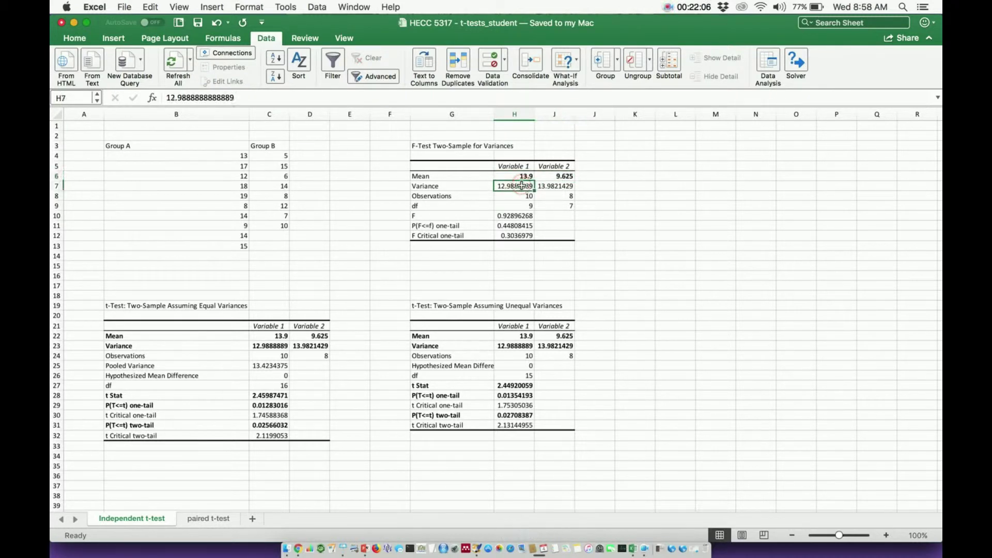
pyautogui.hotkey('shift', 'Right')
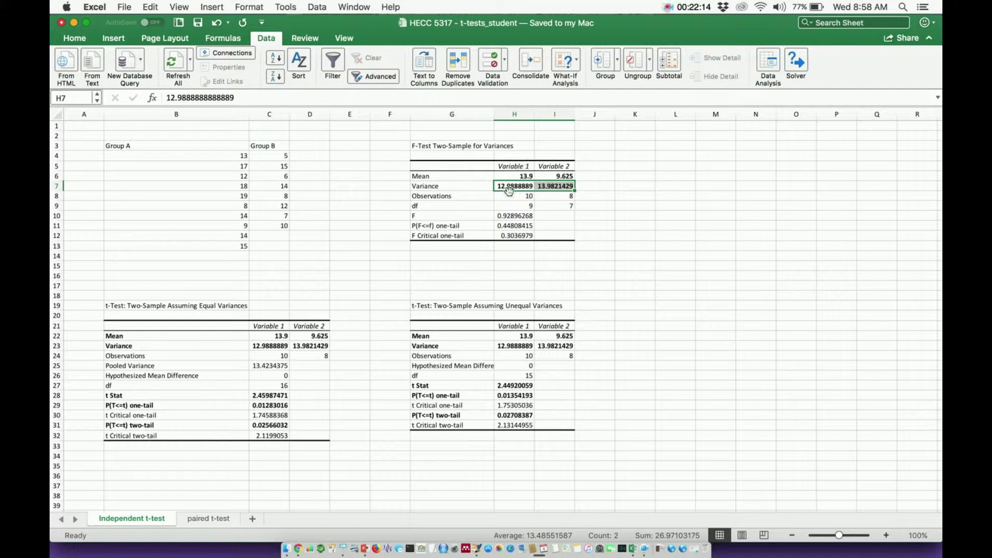
# Bold the F (0.92896268) and F Critical one-tail (0.3036979) rows.
pyautogui.click(480, 217)
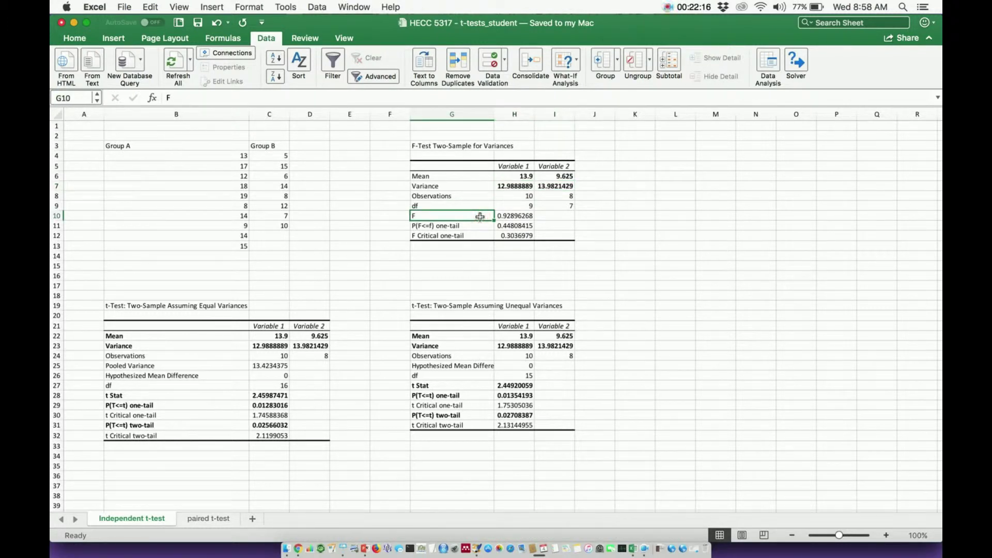
pyautogui.hotkey('shift', 'Right')
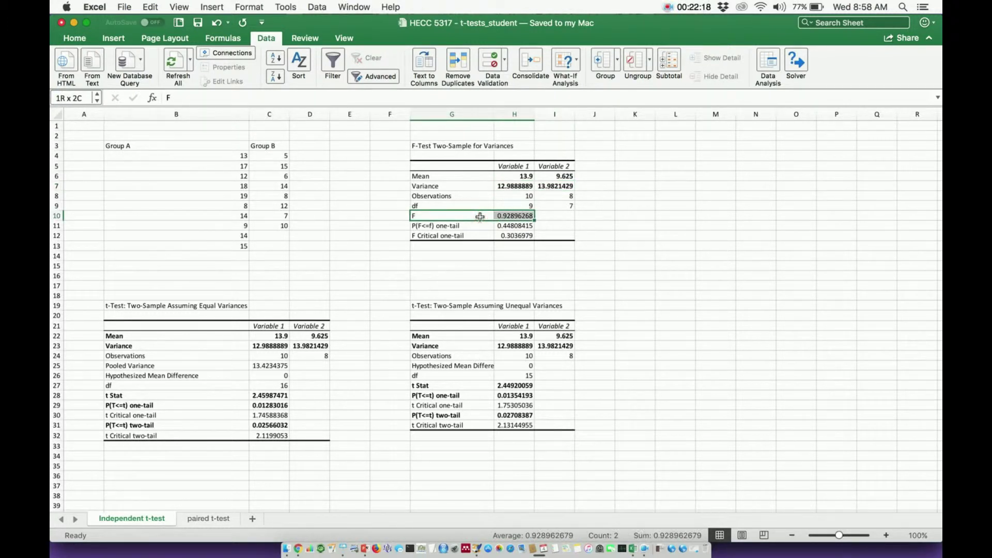
pyautogui.click(460, 236)
pyautogui.hotkey('shift', 'Right')
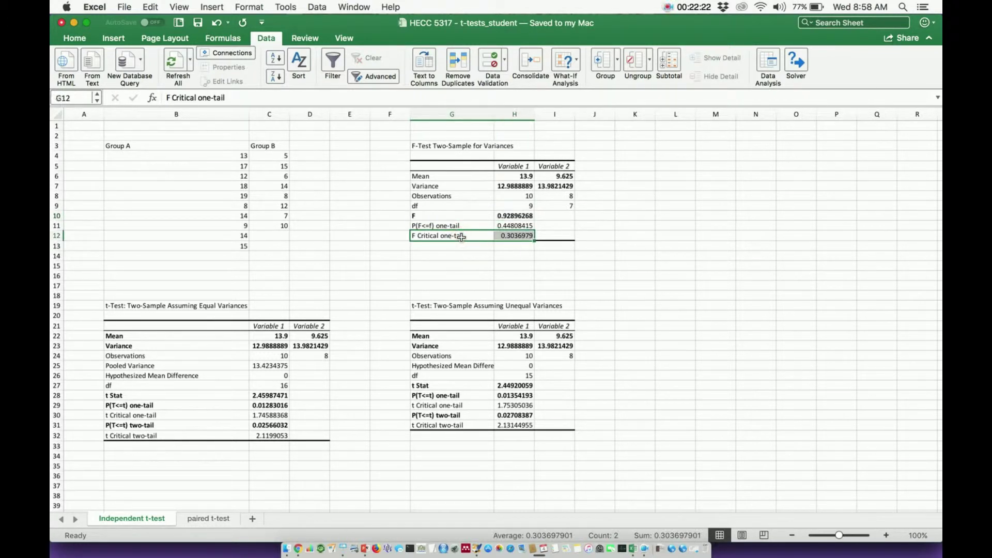
pyautogui.press('super+b')
pyautogui.click(620, 213)
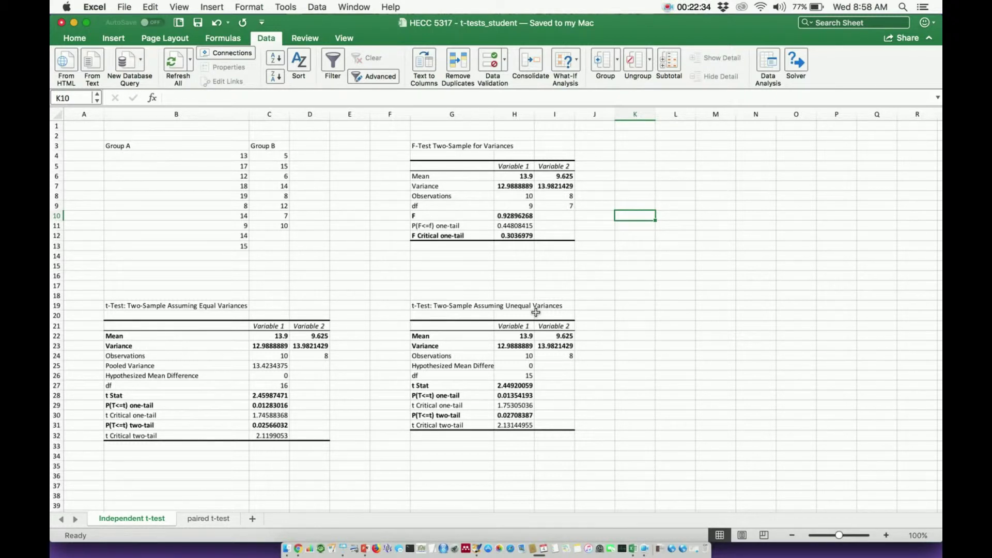
pyautogui.click(520, 215)
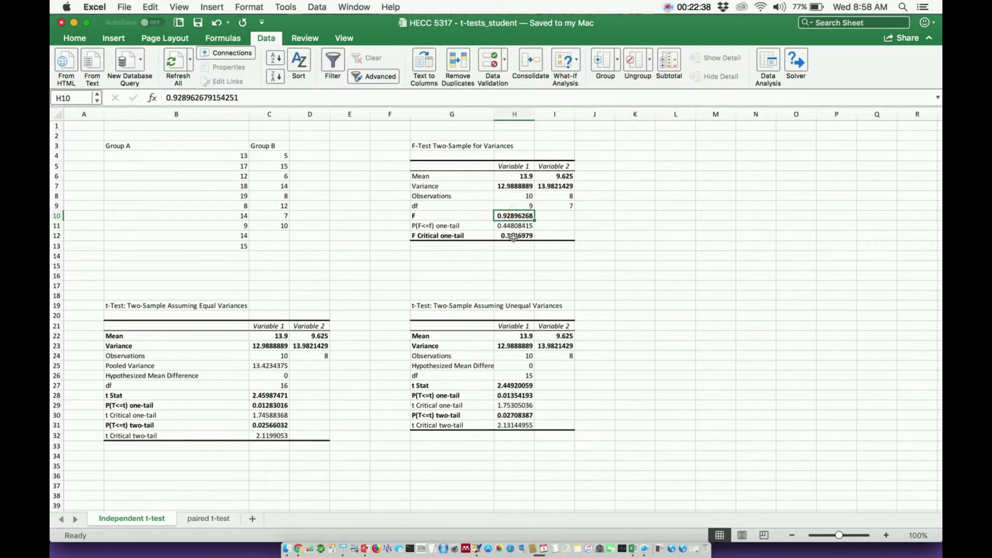
pyautogui.click(514, 236)
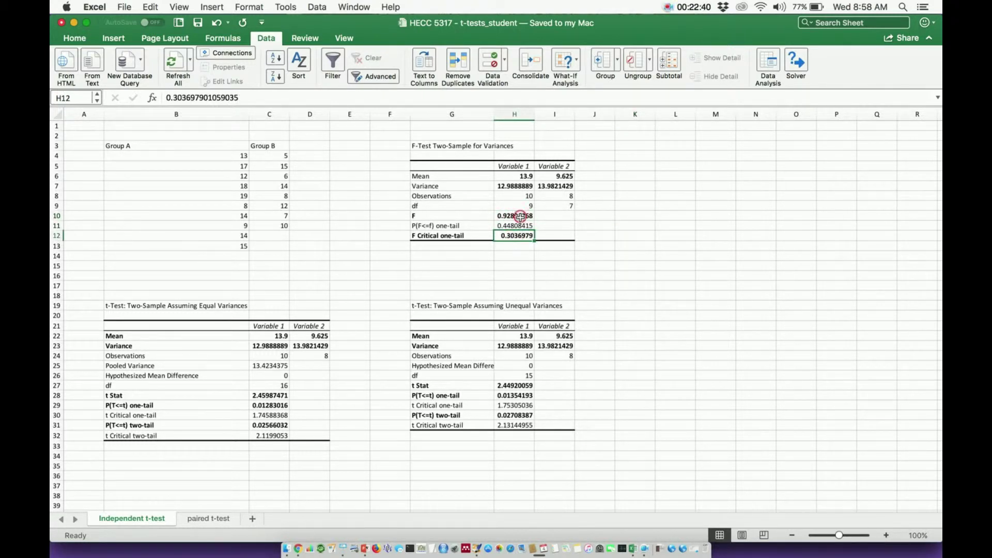
pyautogui.click(519, 216)
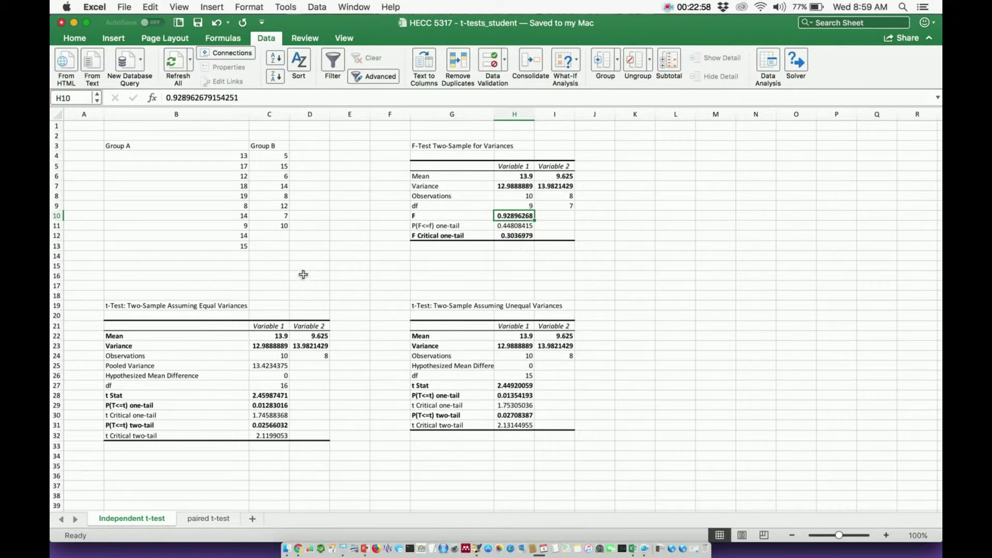
pyautogui.click(224, 309)
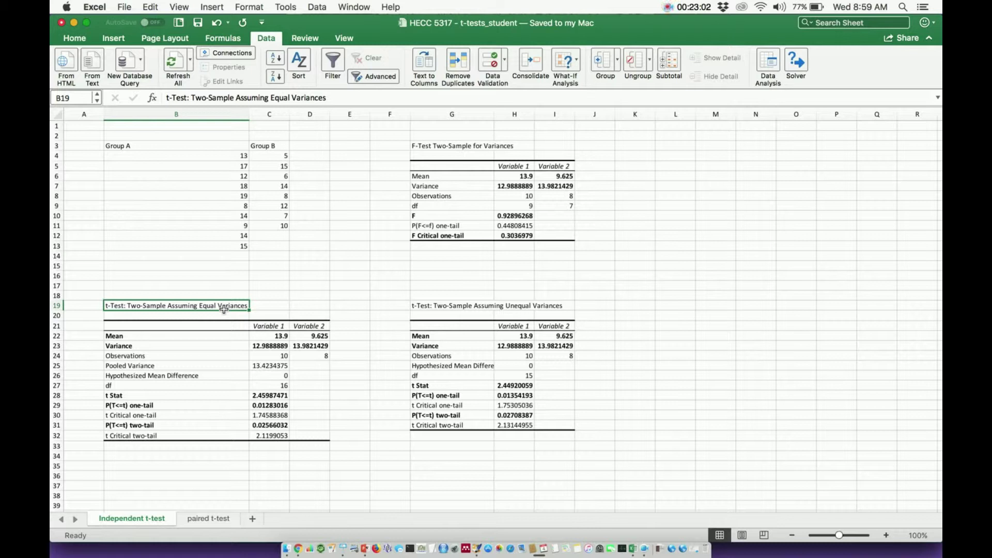
pyautogui.click(516, 216)
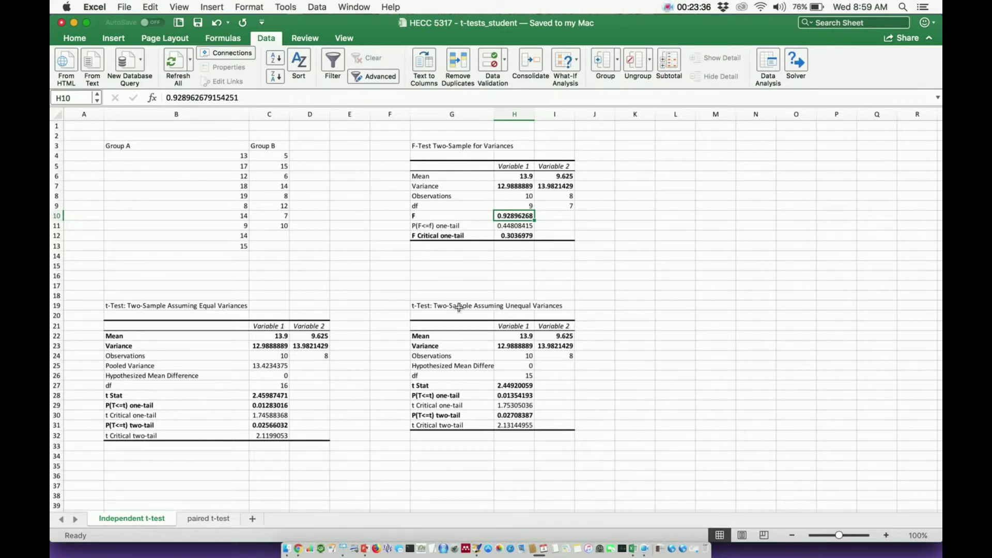
# Select the t-Test: Two-Sample Assuming Unequal Variances table from F18 to J33.
pyautogui.moveTo(393, 294); pyautogui.dragTo(605, 450)
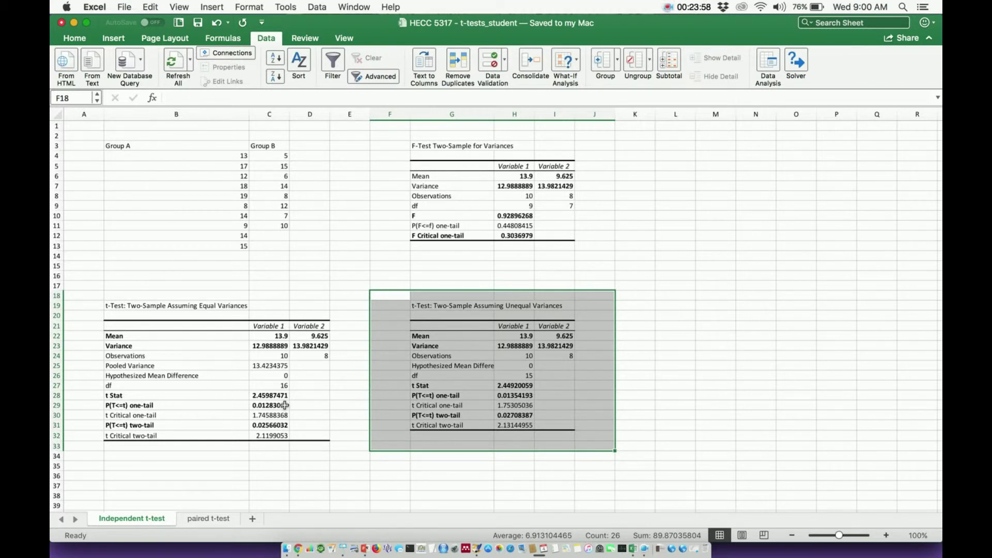
pyautogui.click(523, 216)
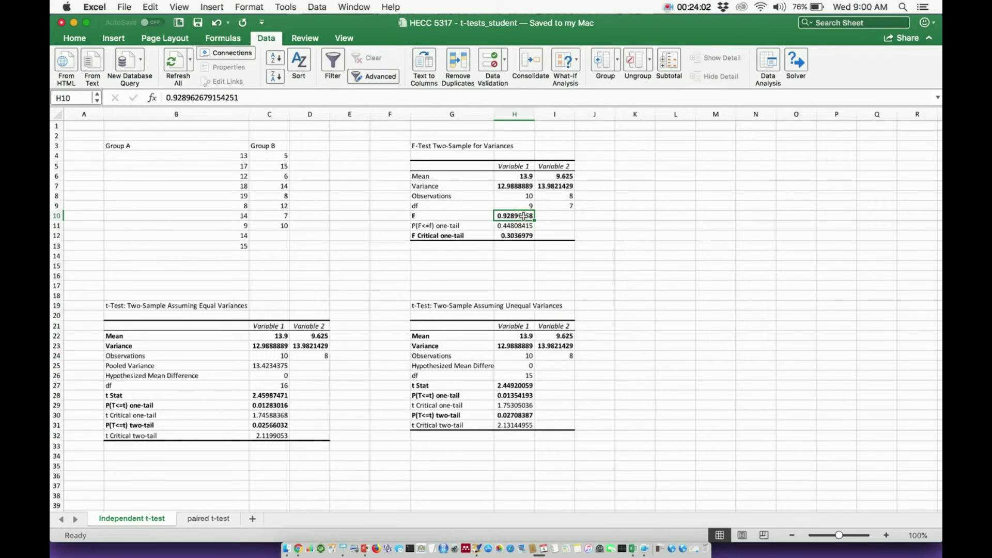
pyautogui.click(520, 237)
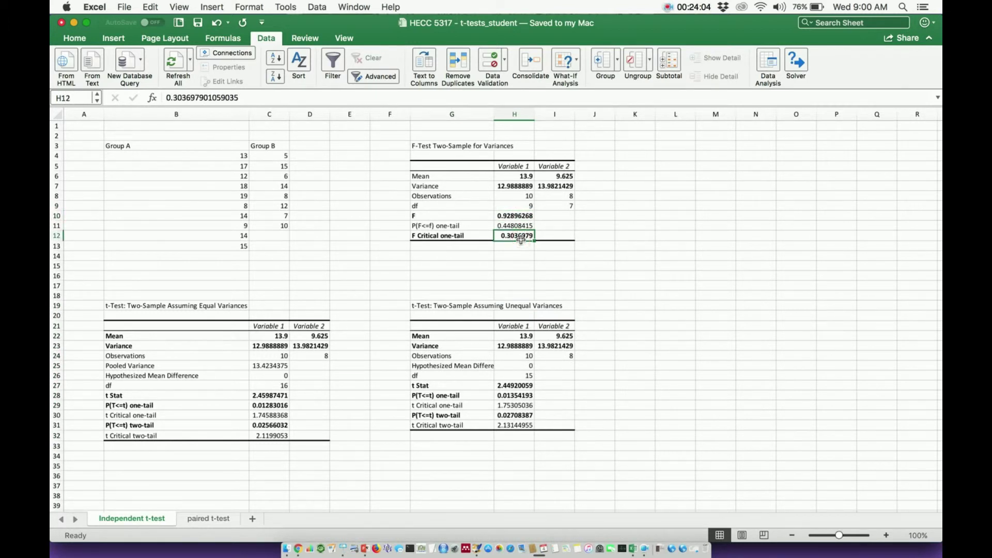
pyautogui.click(213, 305)
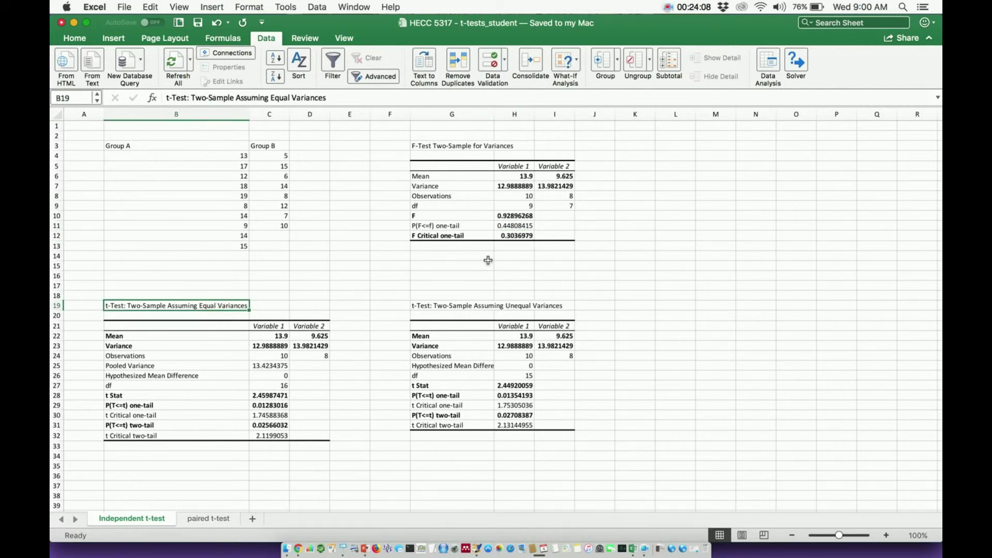
pyautogui.click(517, 217)
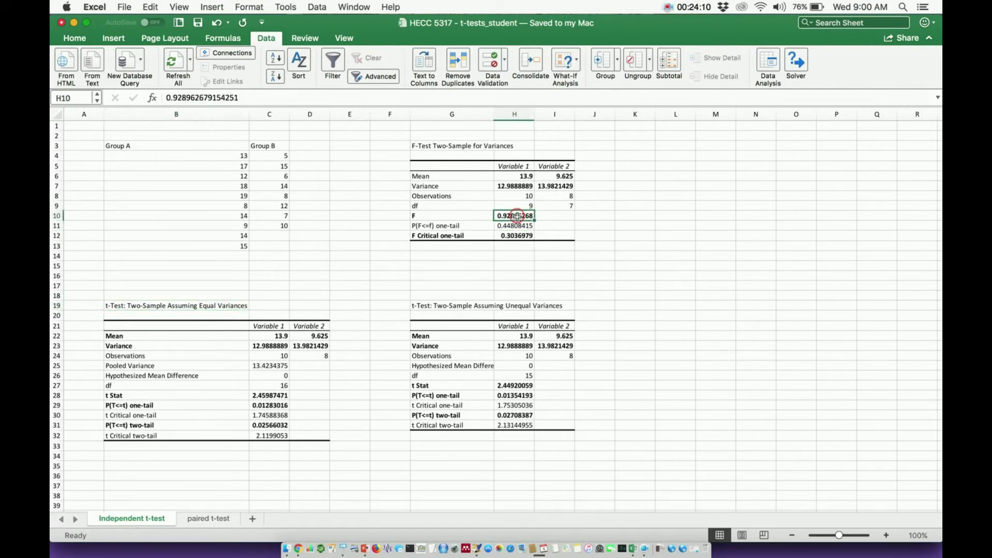
pyautogui.click(575, 263)
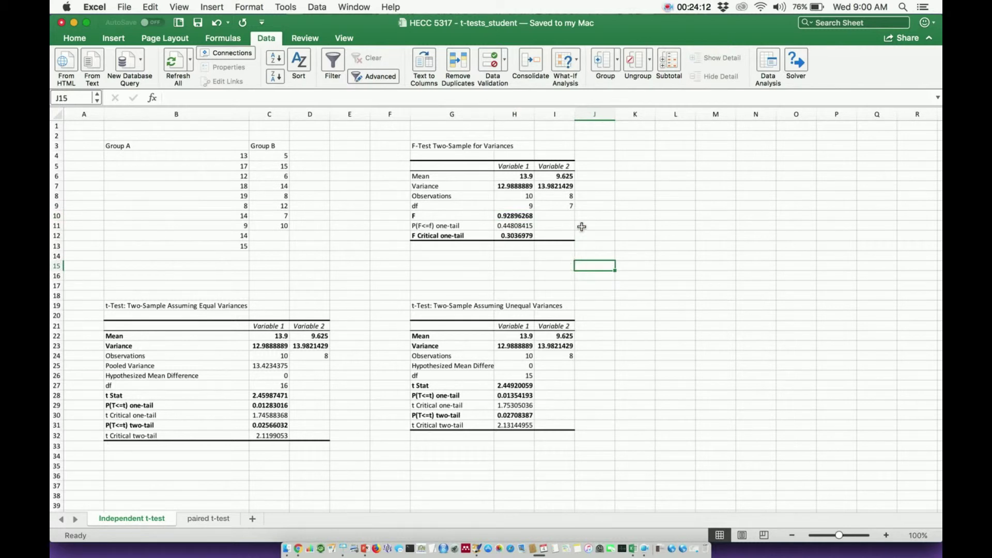
pyautogui.click(519, 215)
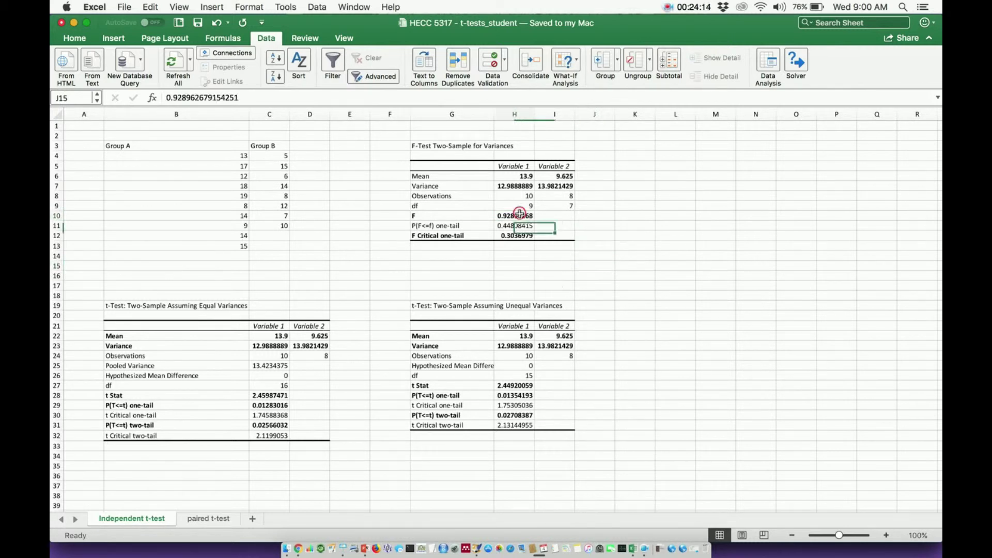
pyautogui.click(513, 237)
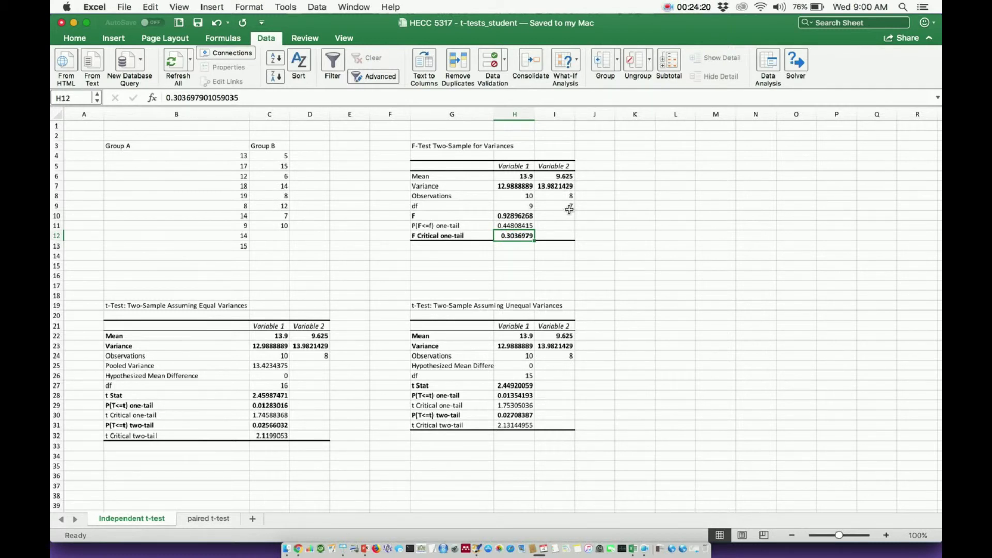
pyautogui.click(222, 307)
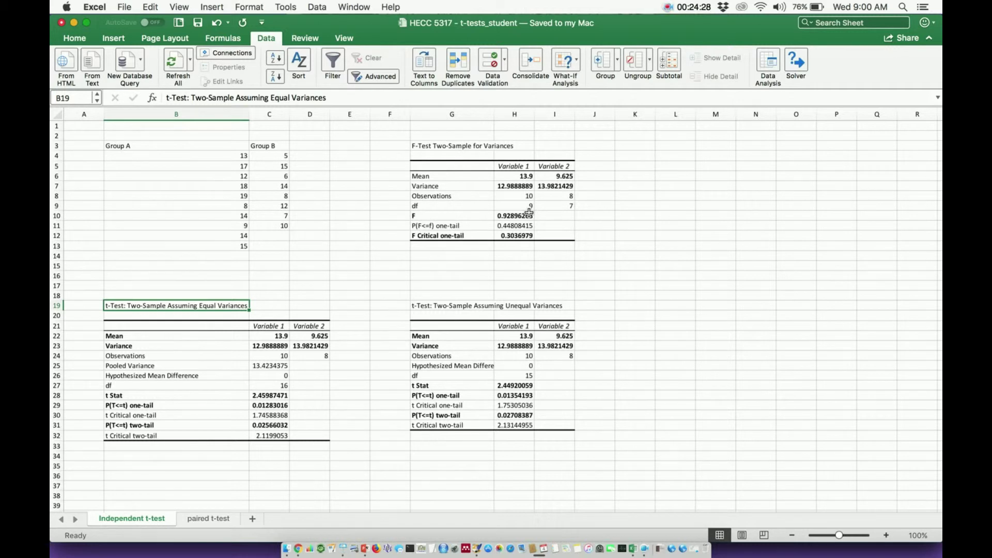
pyautogui.click(501, 307)
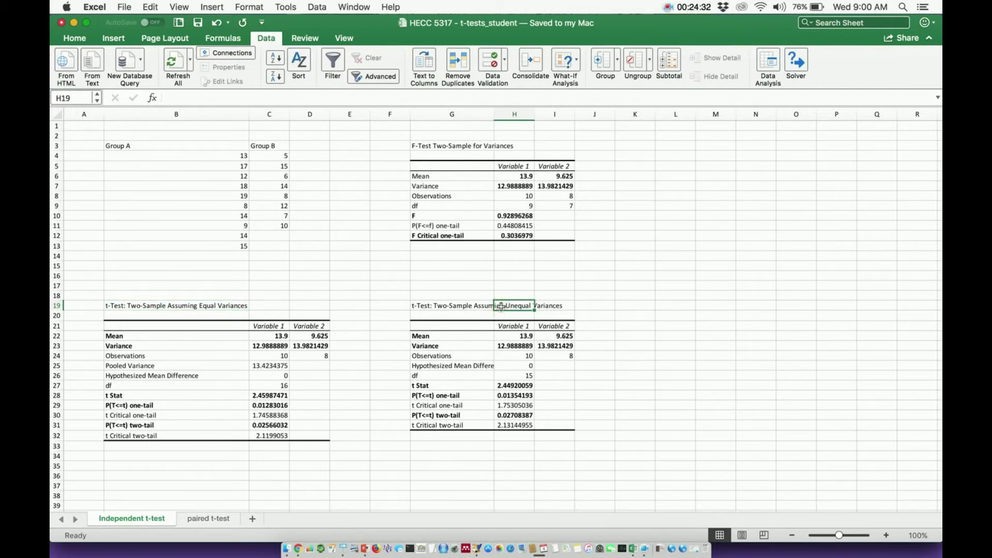
# Select the unequal-variances table F17:J31, then switch to the 'paired t-test' sheet.
pyautogui.moveTo(382, 283); pyautogui.dragTo(592, 447)
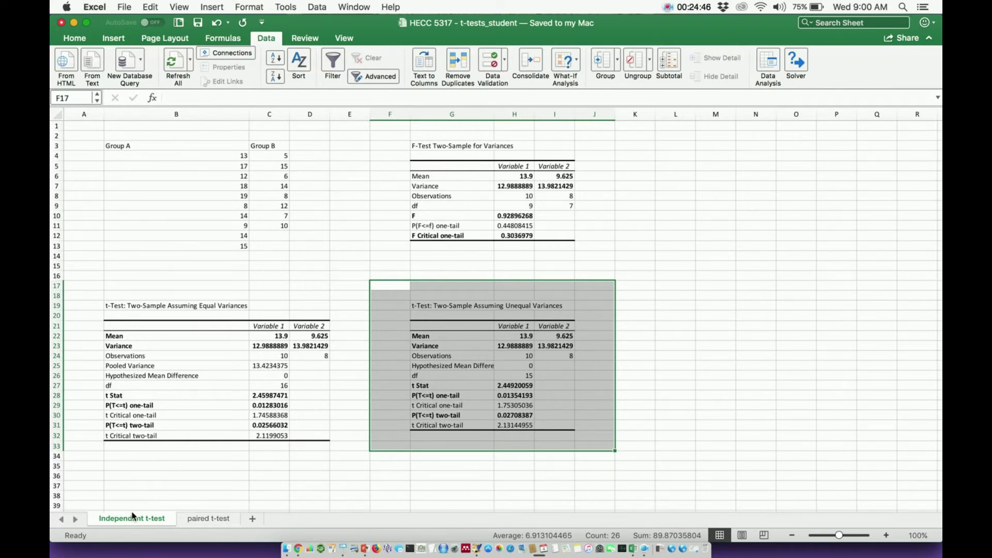
pyautogui.click(201, 518)
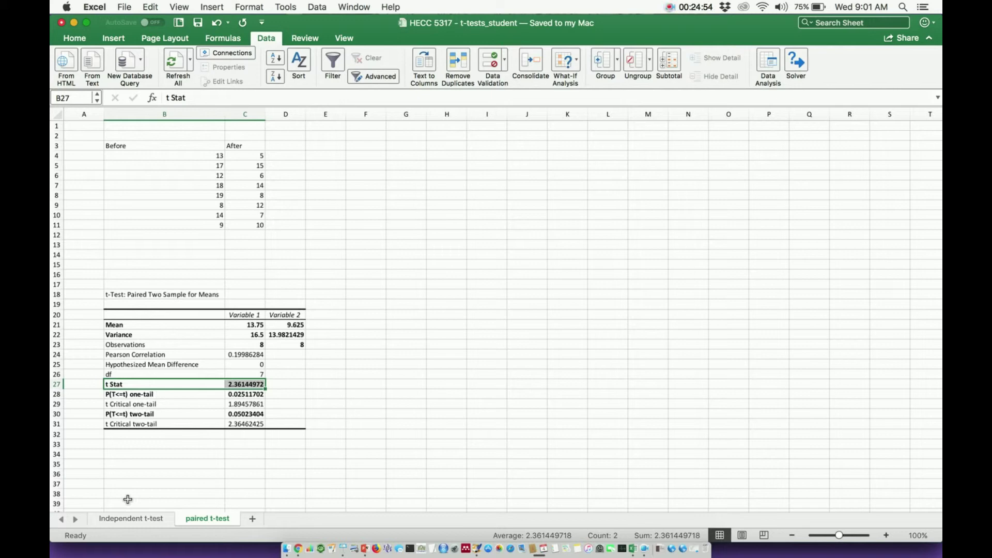
pyautogui.click(125, 519)
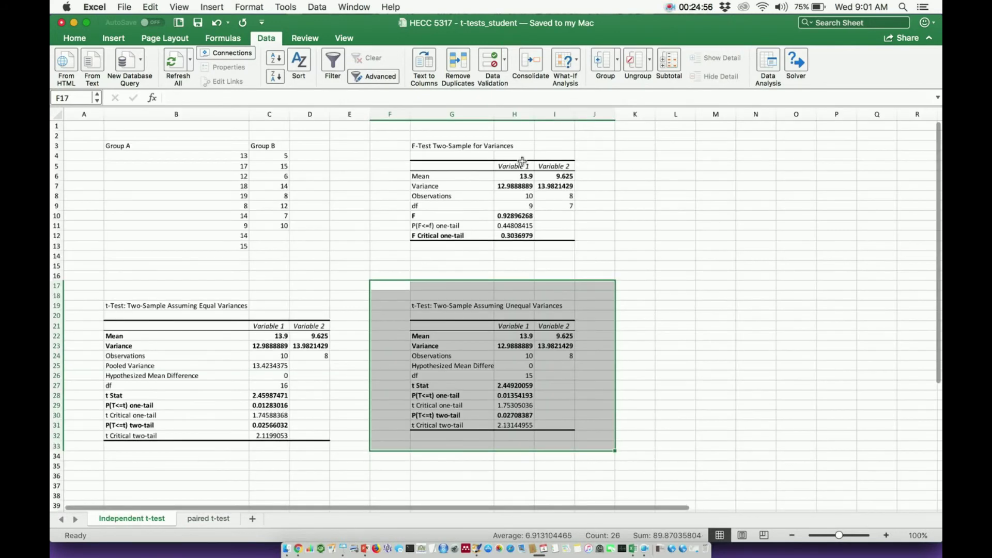
pyautogui.moveTo(398, 138); pyautogui.dragTo(598, 264)
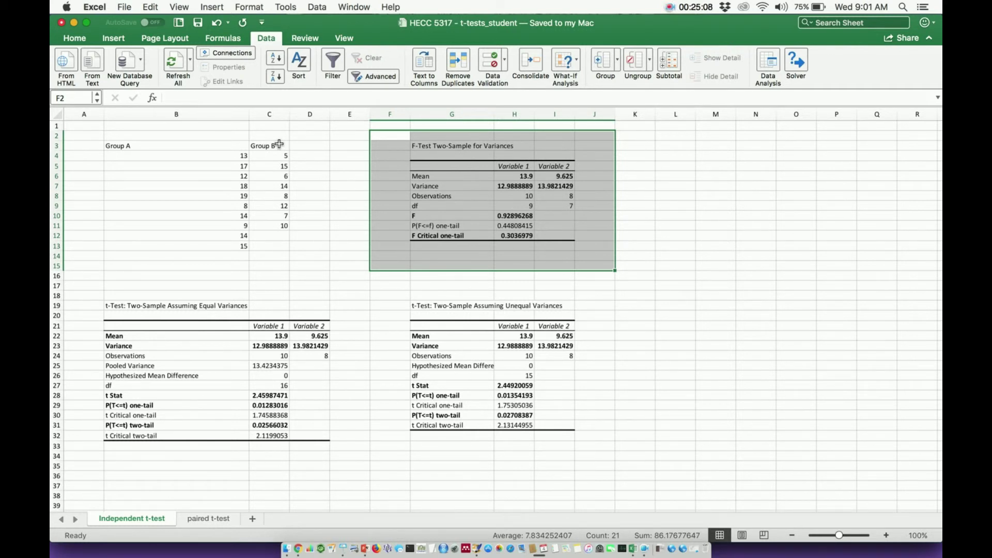
pyautogui.click(217, 305)
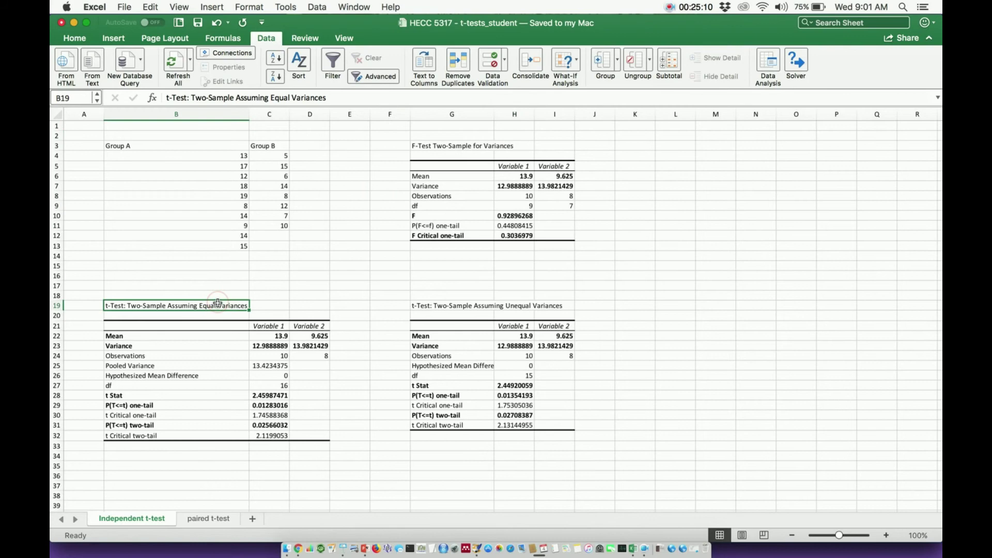
pyautogui.click(521, 306)
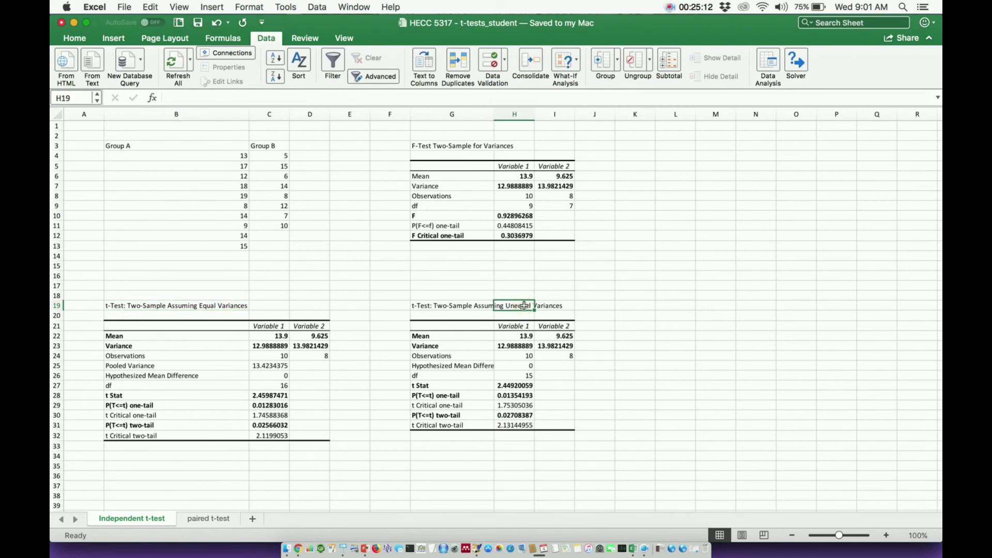
pyautogui.click(202, 518)
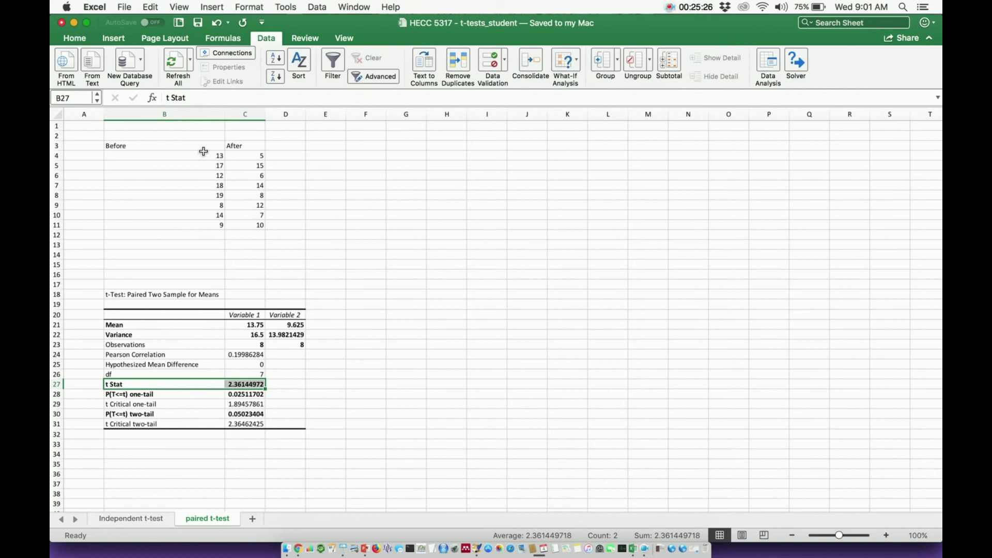
# Return to the 'Independent t-test' sheet showing the F-test and t-test tables.
pyautogui.click(138, 519)
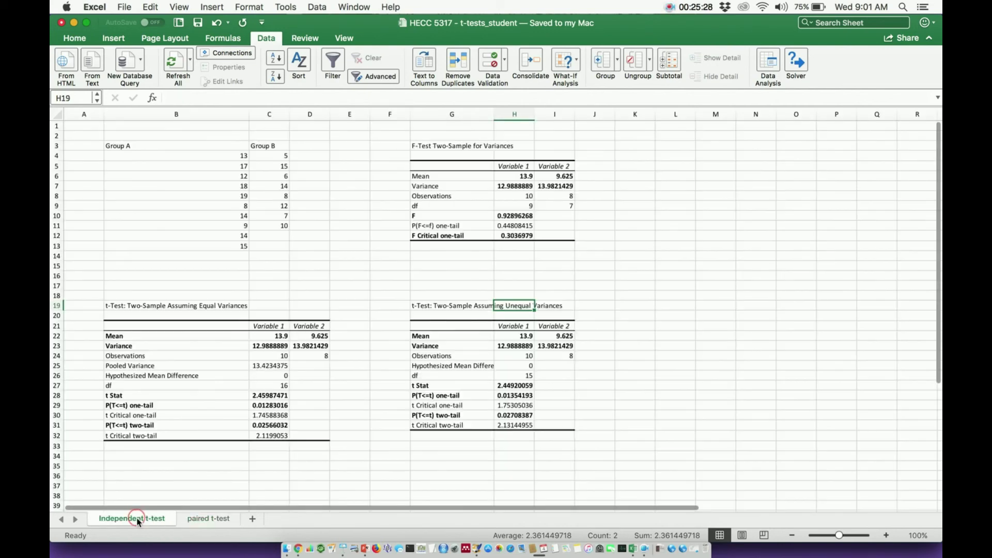